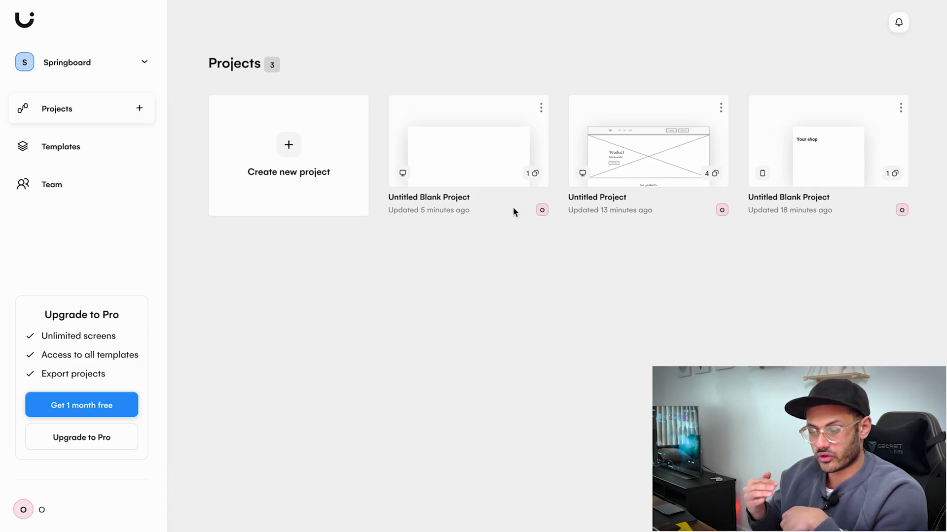
Step: Browse the ready-made template gallery, go back to the dashboard and dismiss the welcome checklist
click(82, 147)
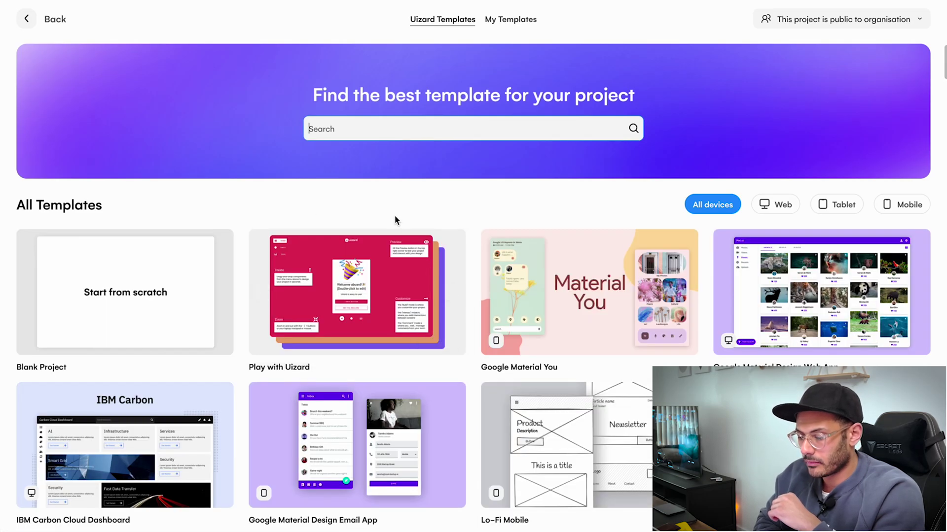
scroll(405, 256, down, 1)
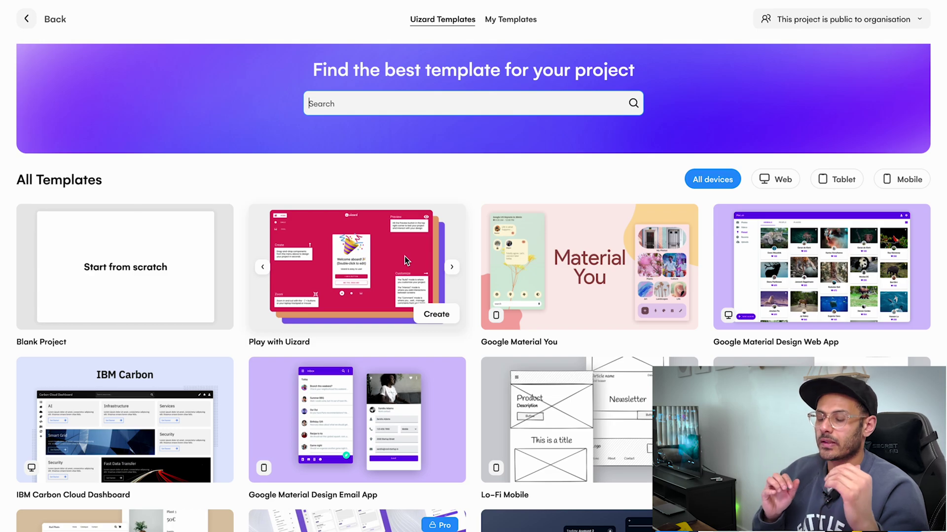
scroll(411, 247, down, 5)
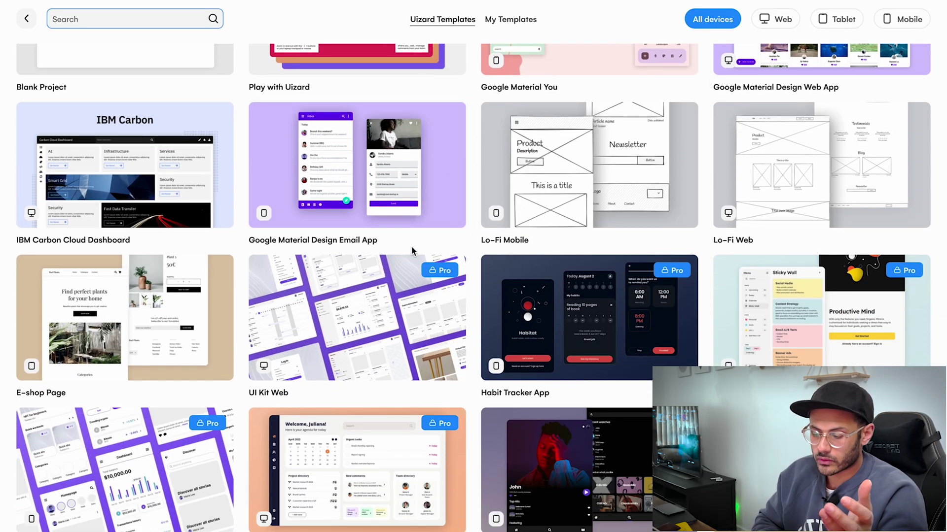
scroll(412, 251, up, 6)
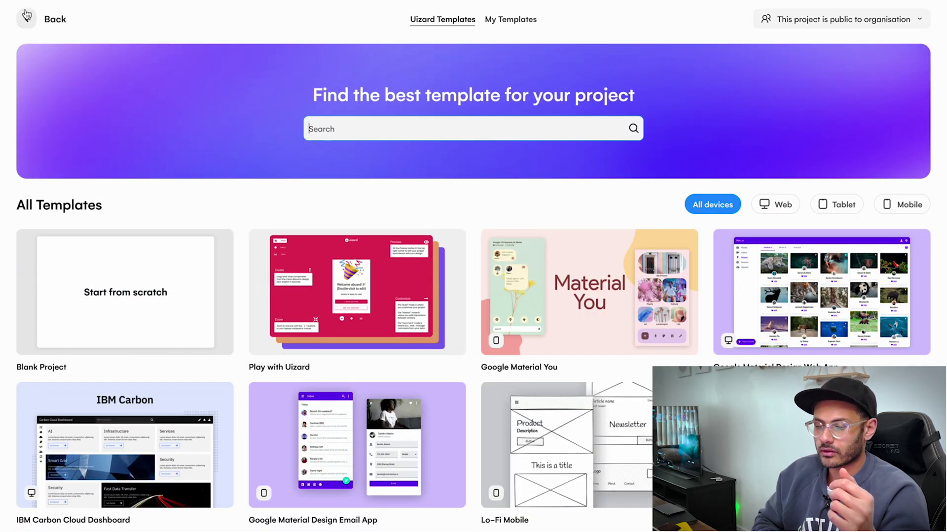
key(alt+Left)
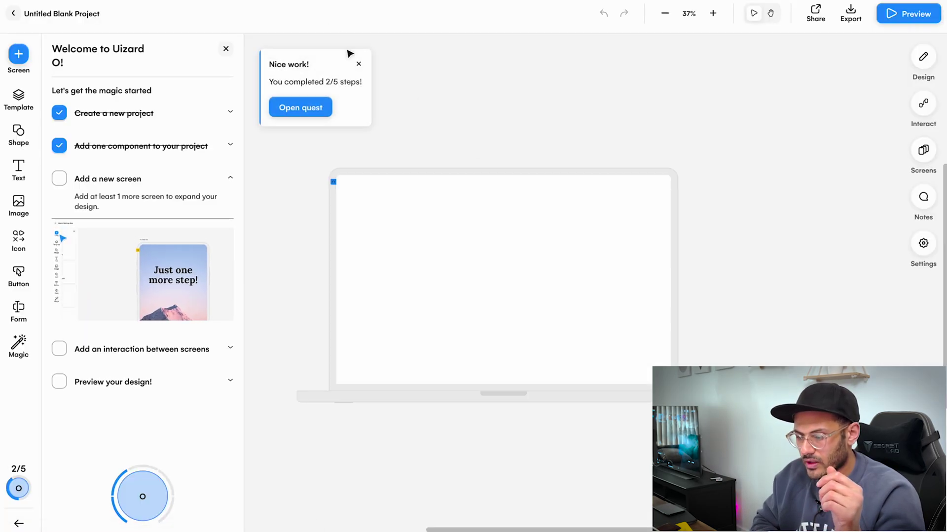
click(226, 48)
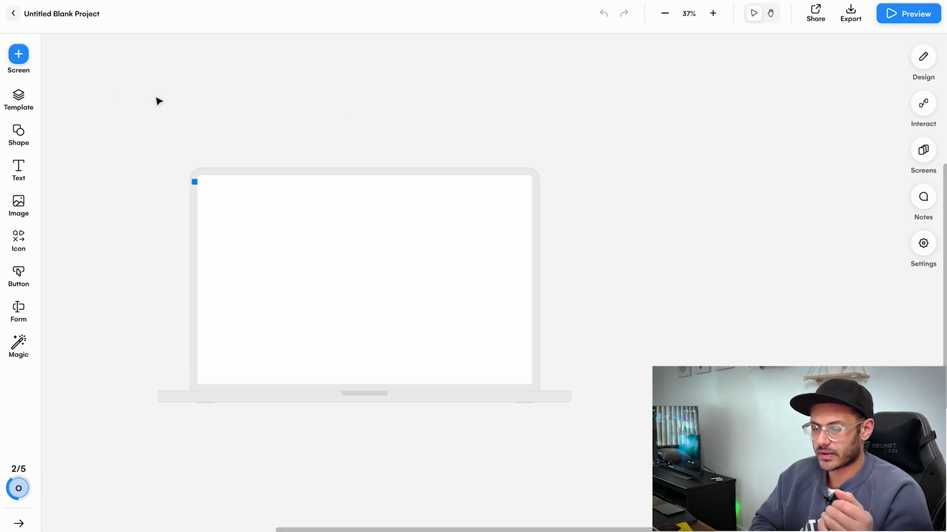
Step: Preview the Screen, Template and Shape options in the left toolbar
click(24, 60)
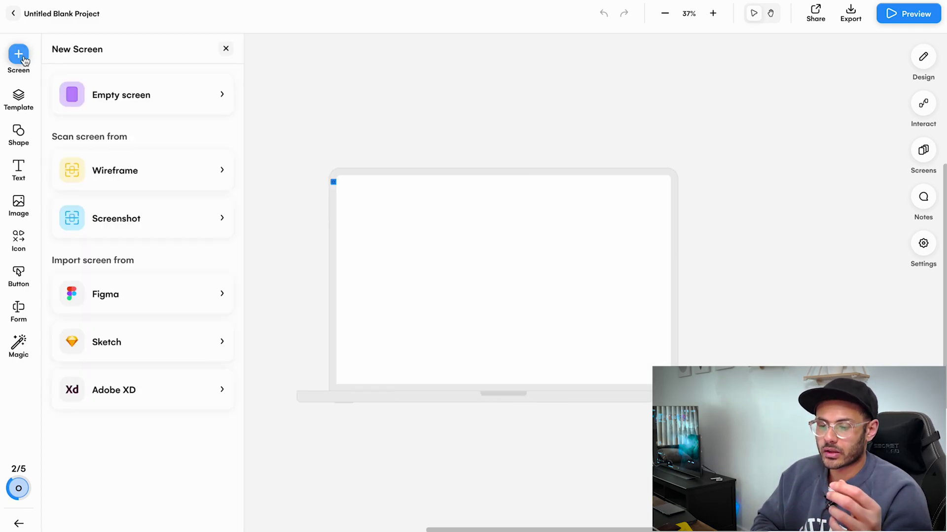
click(18, 97)
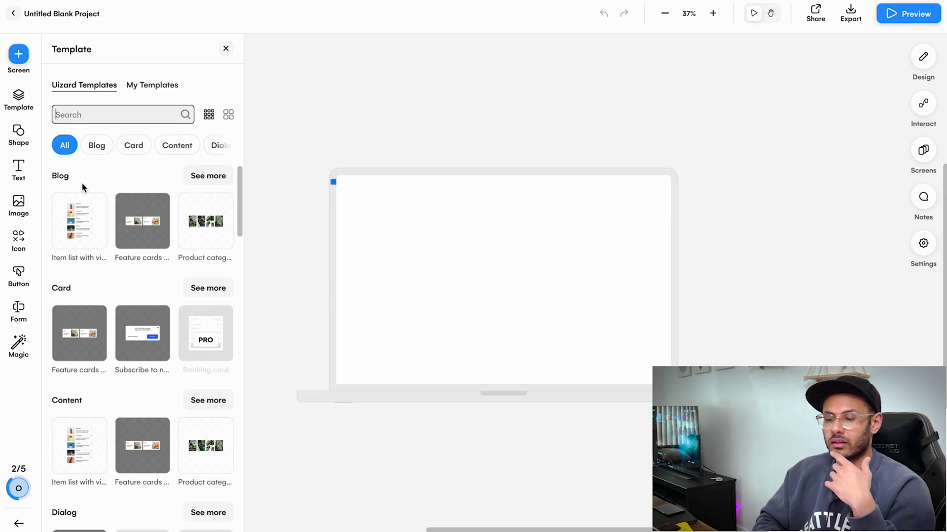
click(21, 143)
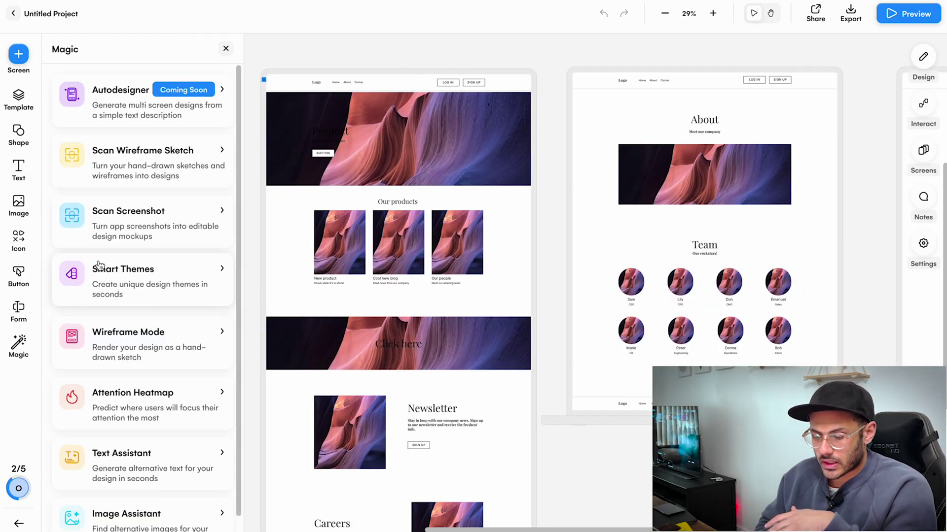
Step: Show the Wireframe Mode details card from the Magic feature list
scroll(305, 180, up, 3)
scroll(366, 169, down, 2)
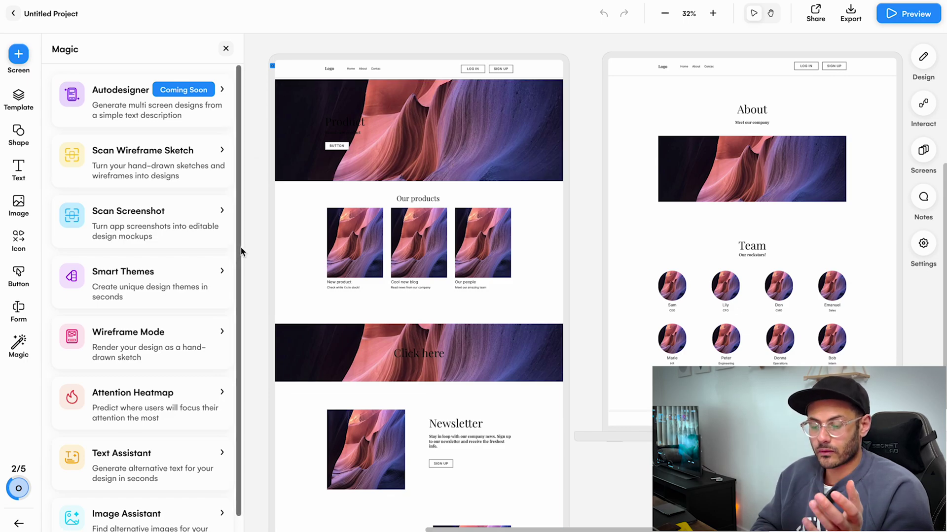
click(191, 332)
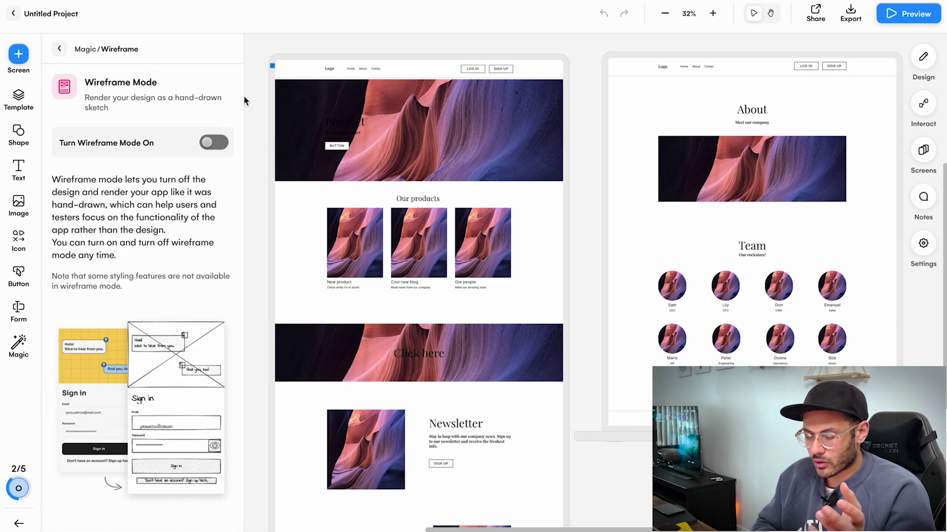
Step: Turn Wireframe Mode on to render the whole design as hand-drawn sketches
click(59, 48)
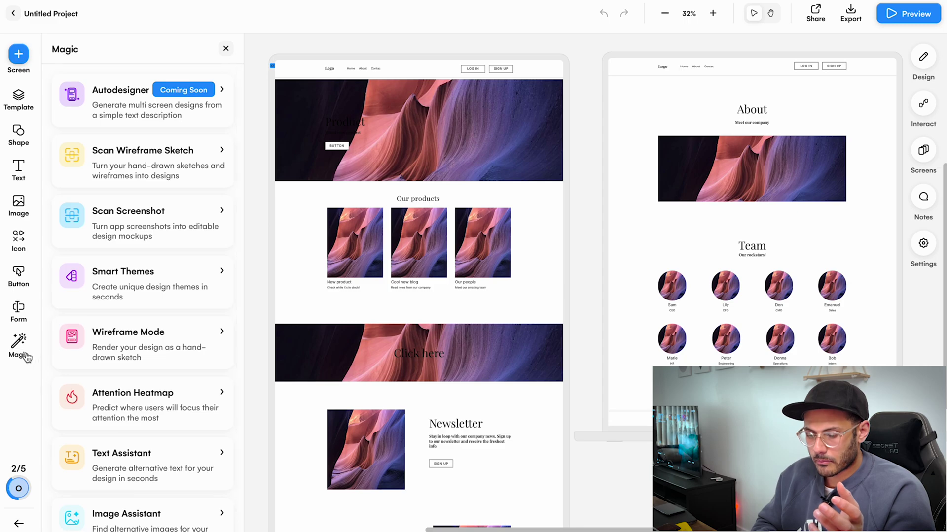
click(153, 343)
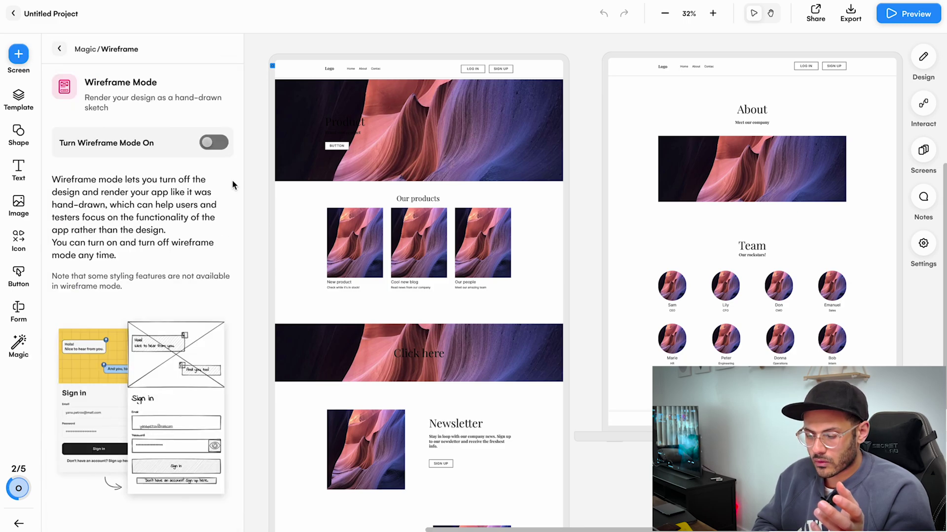
click(215, 145)
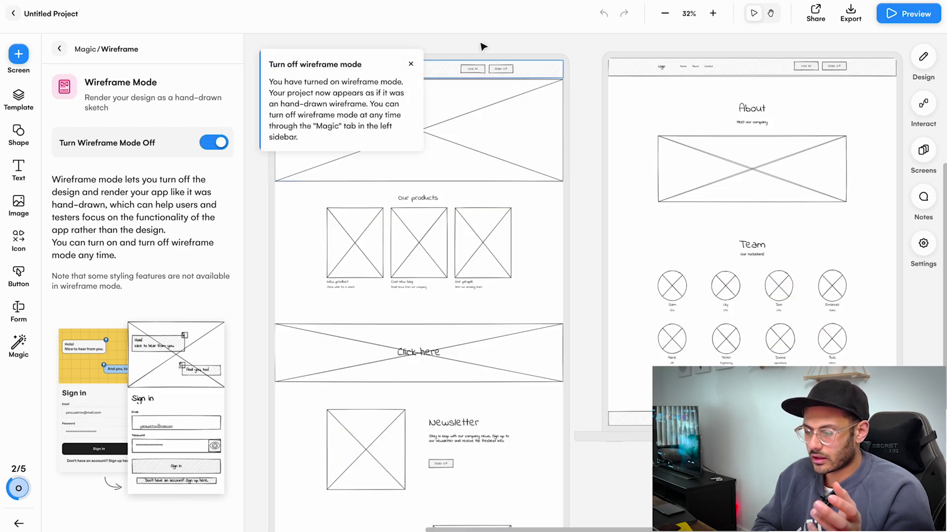
Step: Select the home screen's header and pan around the wireframe screens
click(415, 73)
scroll(524, 154, down, 3)
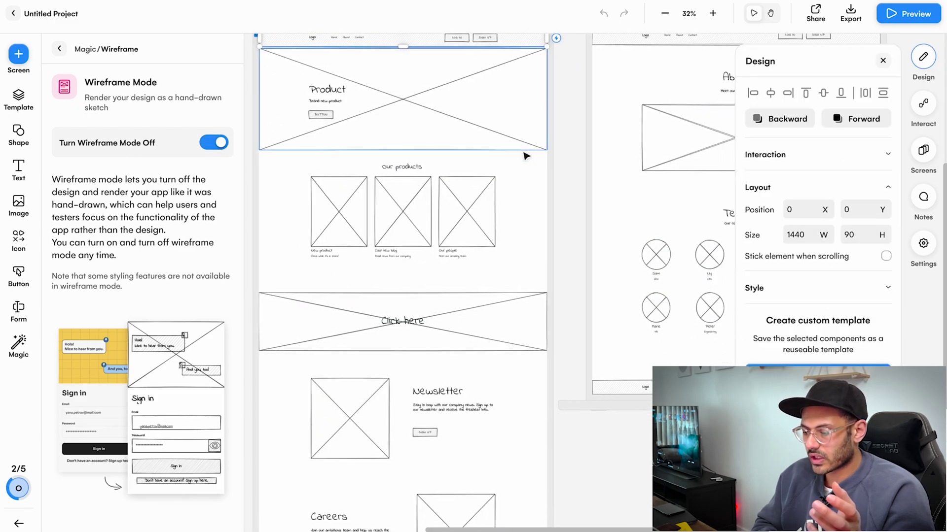
scroll(526, 156, right, 3)
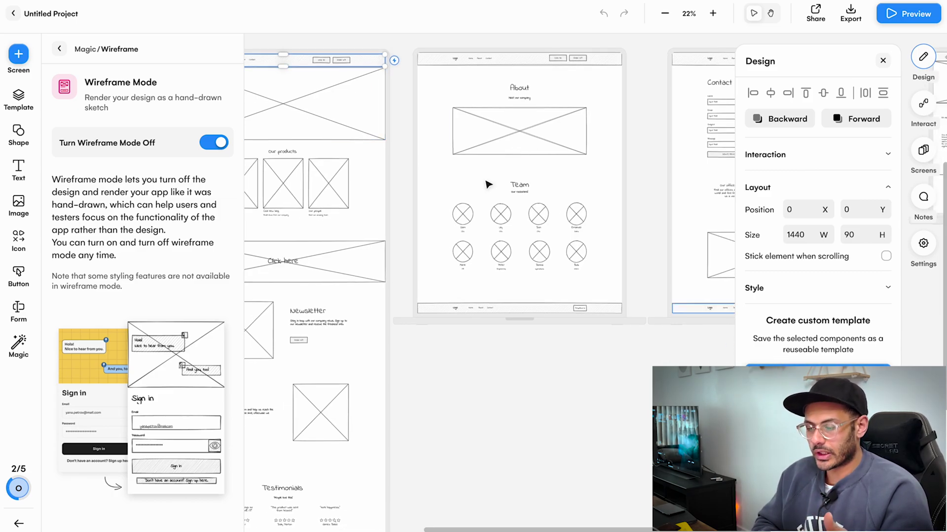
scroll(340, 65, up, 5)
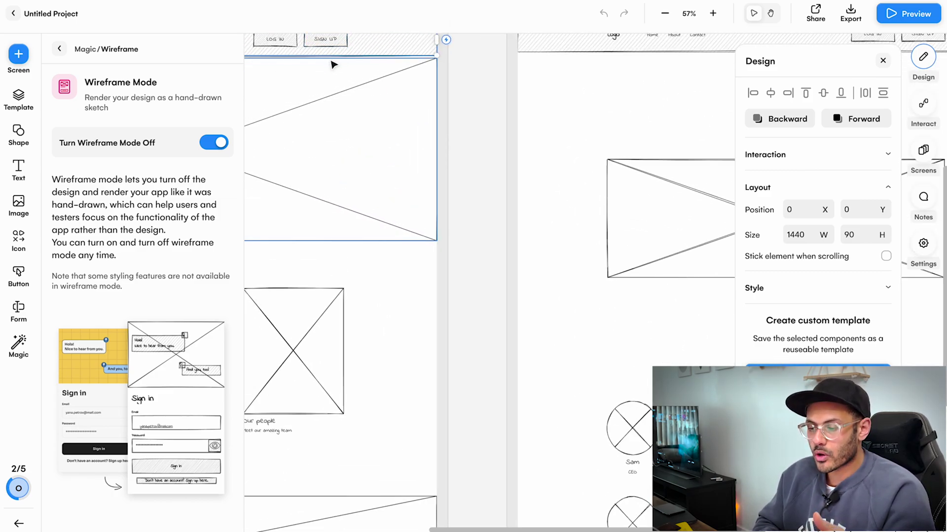
scroll(334, 63, down, 3)
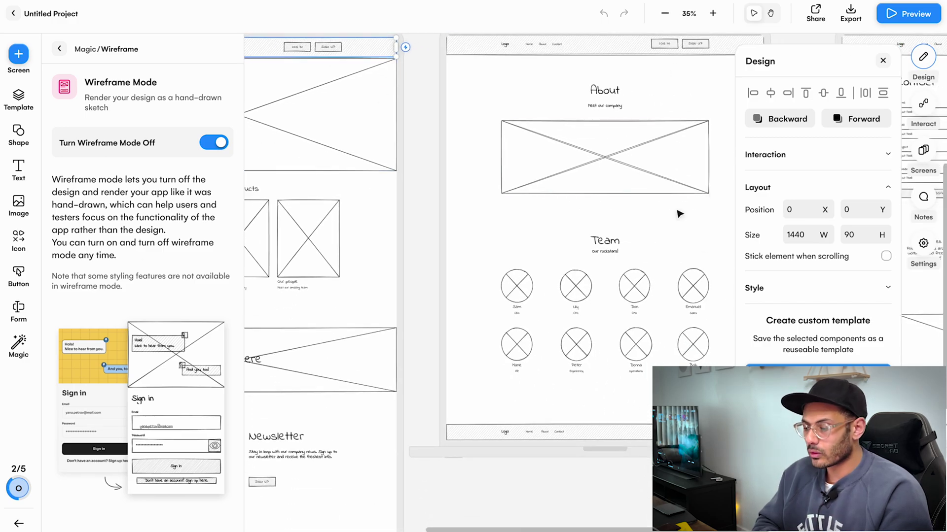
scroll(513, 191, down, 3)
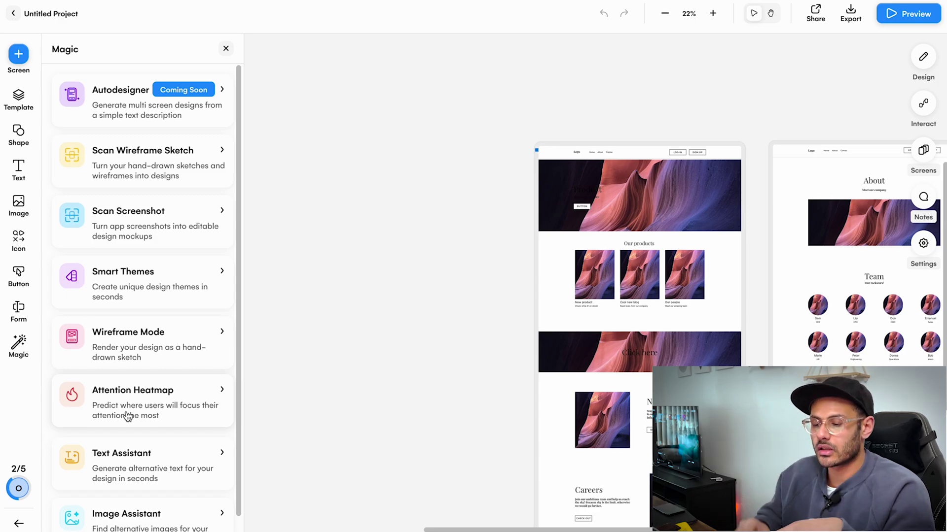
click(144, 228)
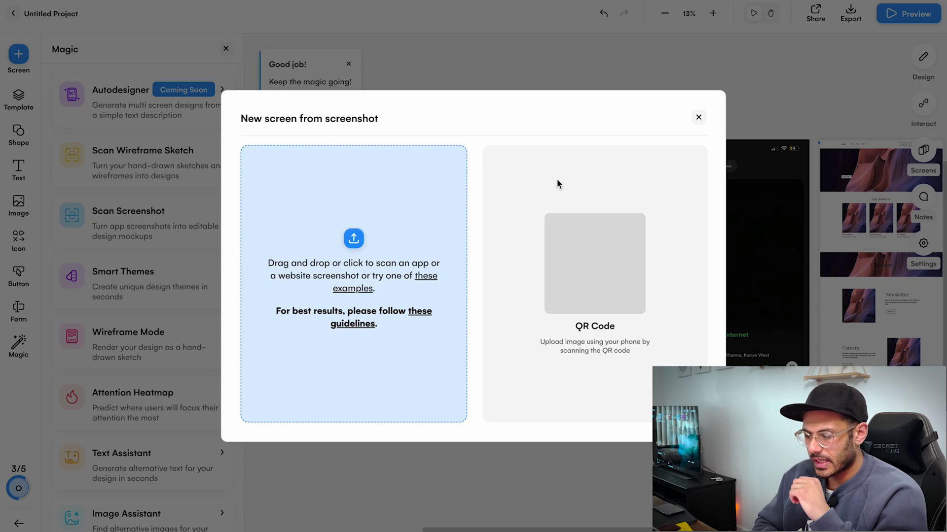
click(352, 249)
click(382, 149)
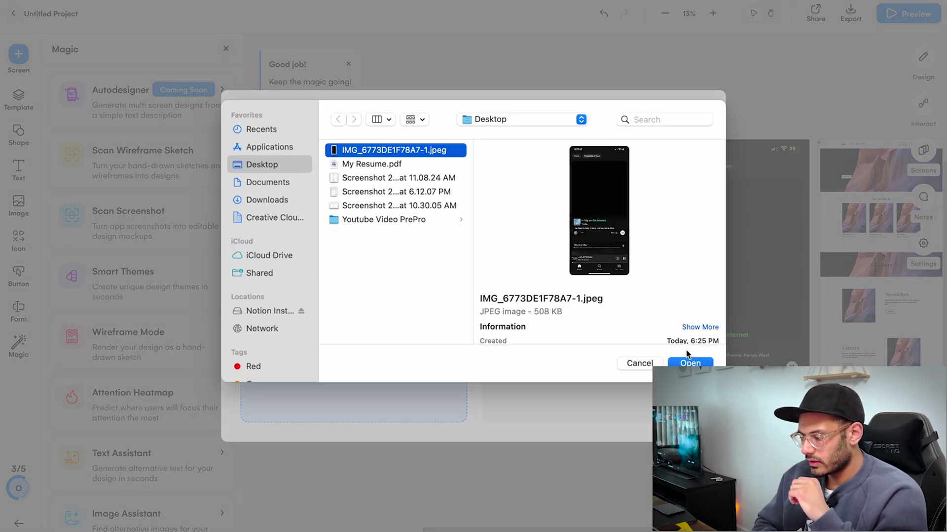
click(688, 362)
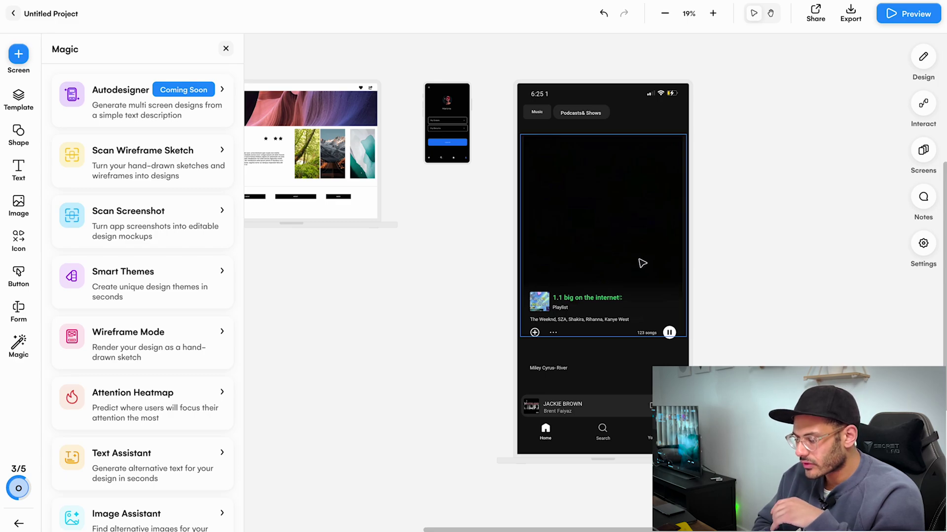
scroll(640, 262, up, 2)
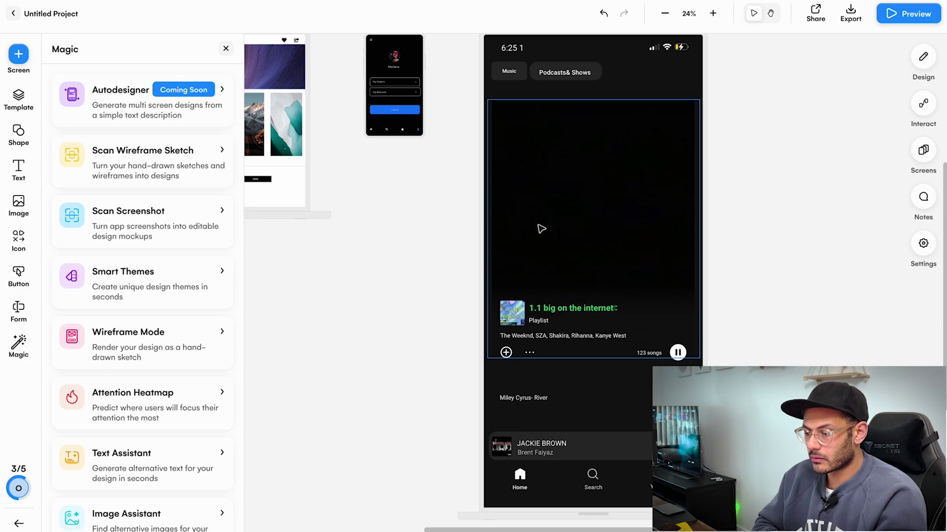
scroll(543, 227, down, 1)
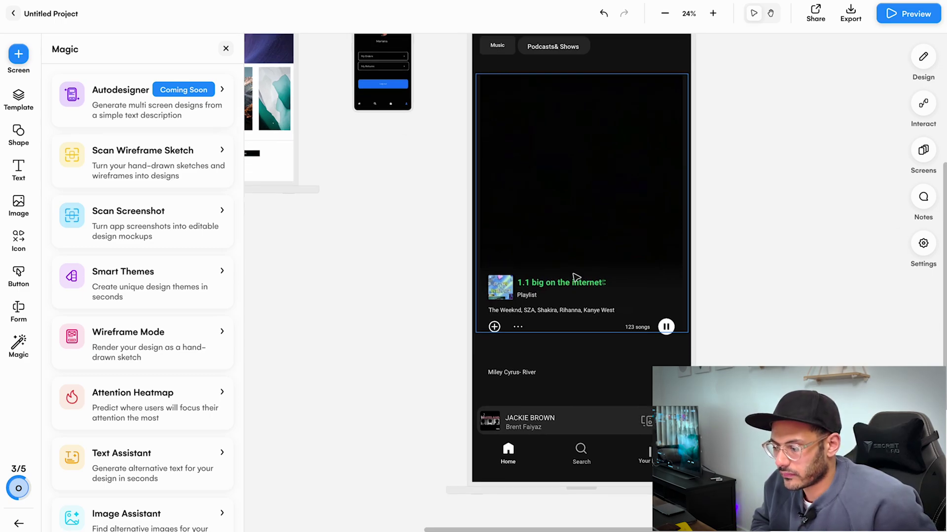
scroll(575, 277, up, 1)
scroll(576, 277, up, 5)
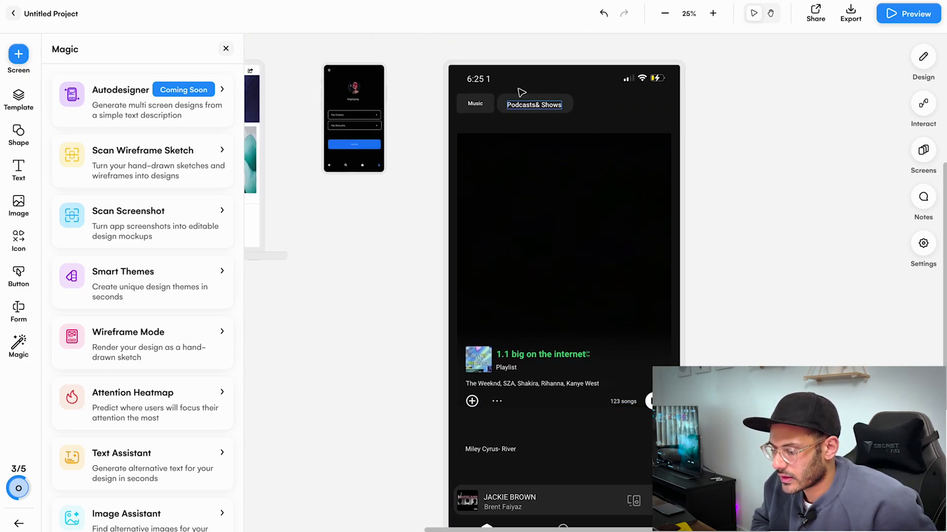
scroll(516, 113, up, 1)
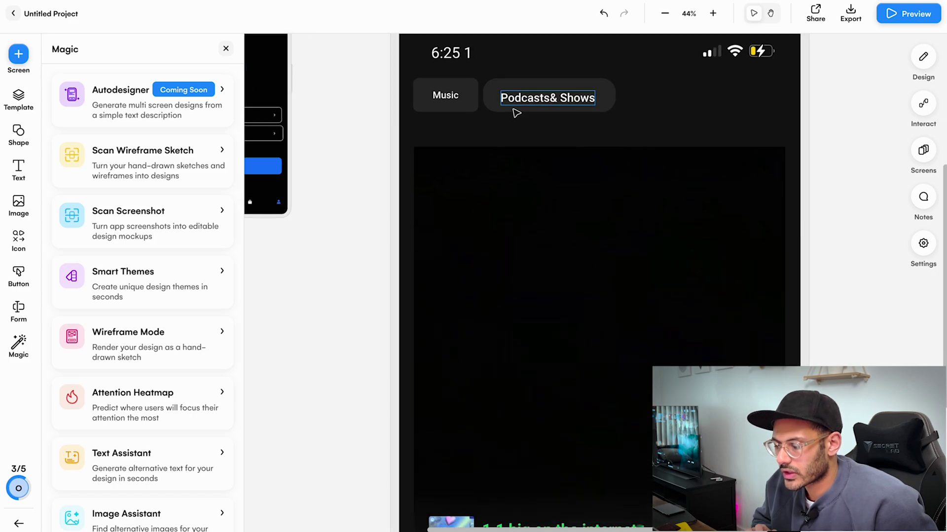
scroll(517, 105, up, 4)
scroll(530, 101, down, 5)
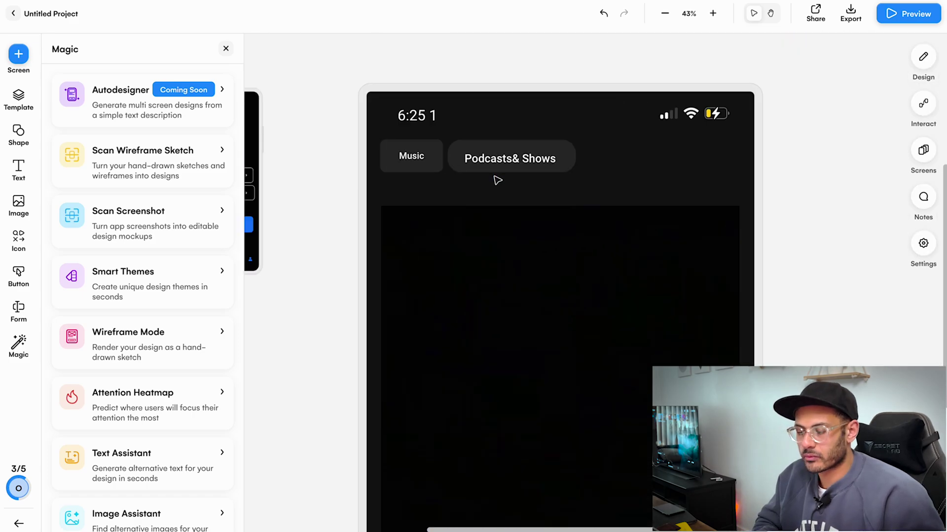
scroll(493, 197, down, 5)
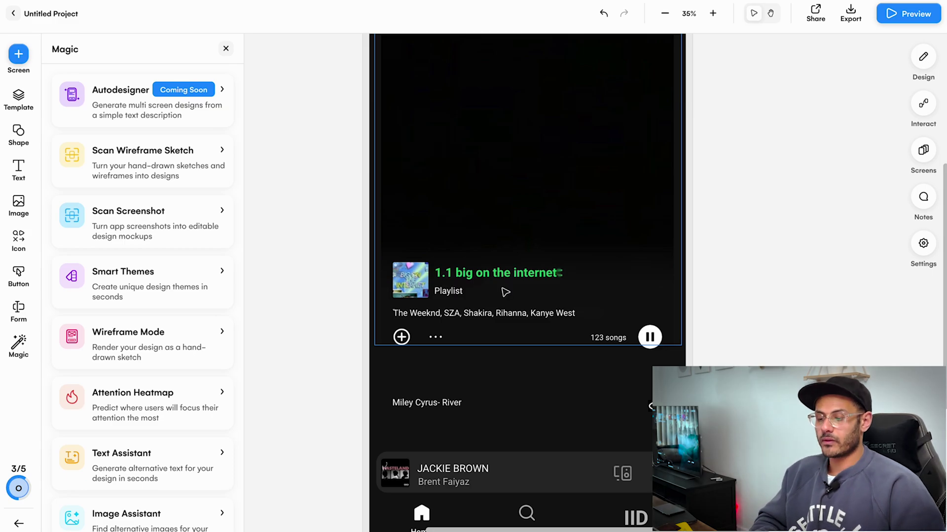
scroll(505, 293, up, 10)
scroll(480, 214, up, 5)
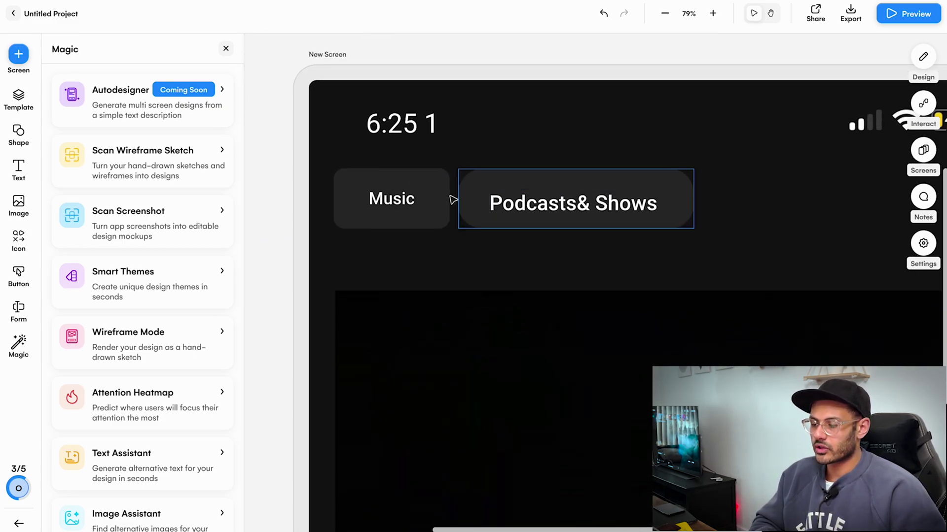
scroll(444, 198, up, 4)
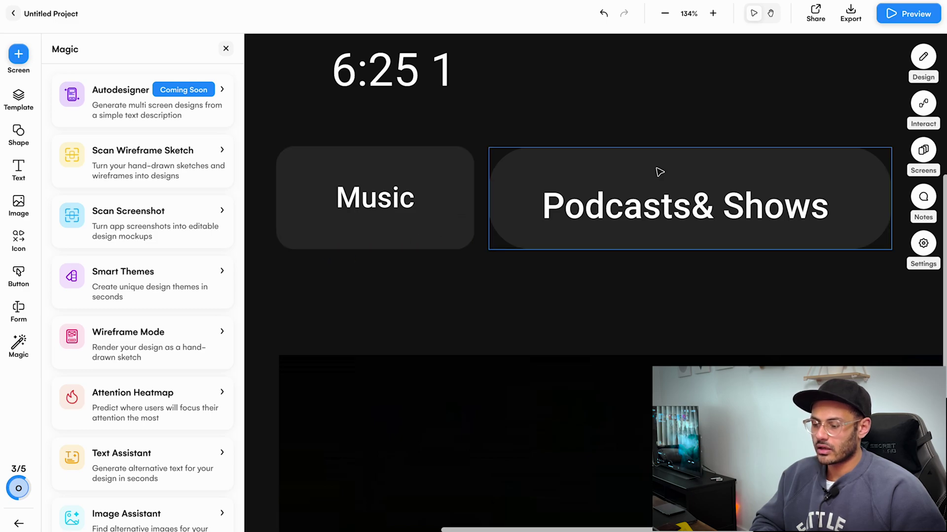
key(shift+1)
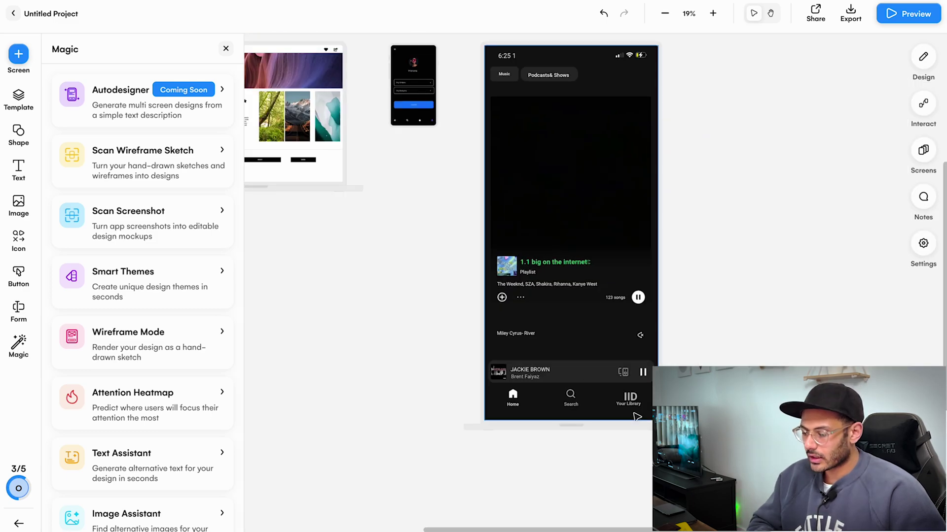
scroll(636, 416, up, 6)
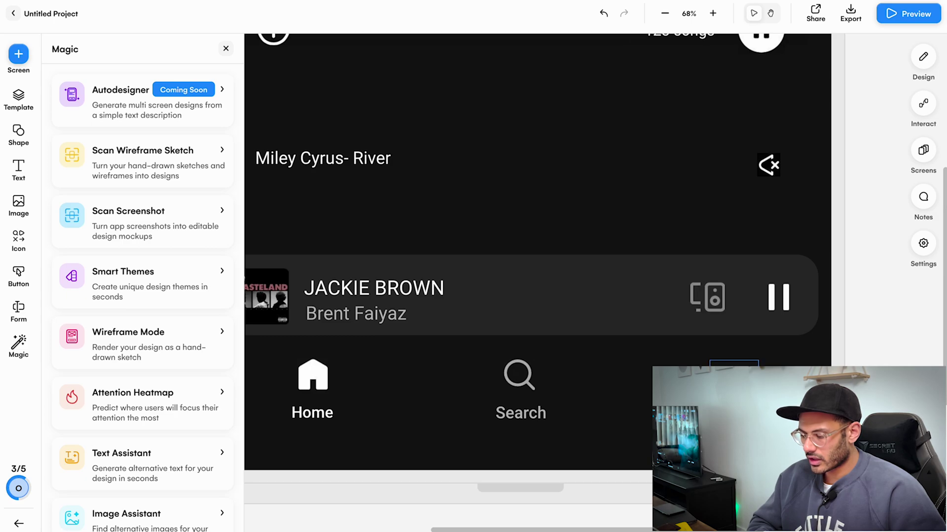
scroll(738, 443, down, 3)
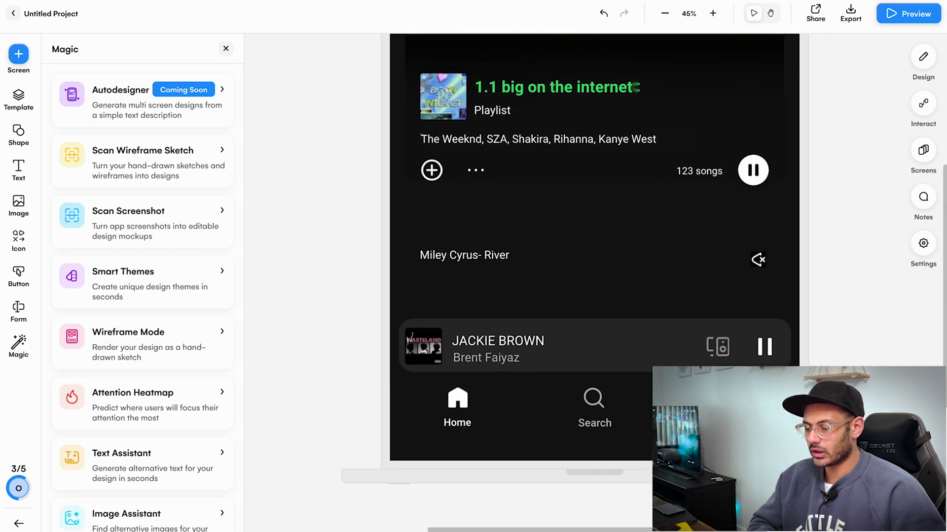
scroll(614, 432, up, 7)
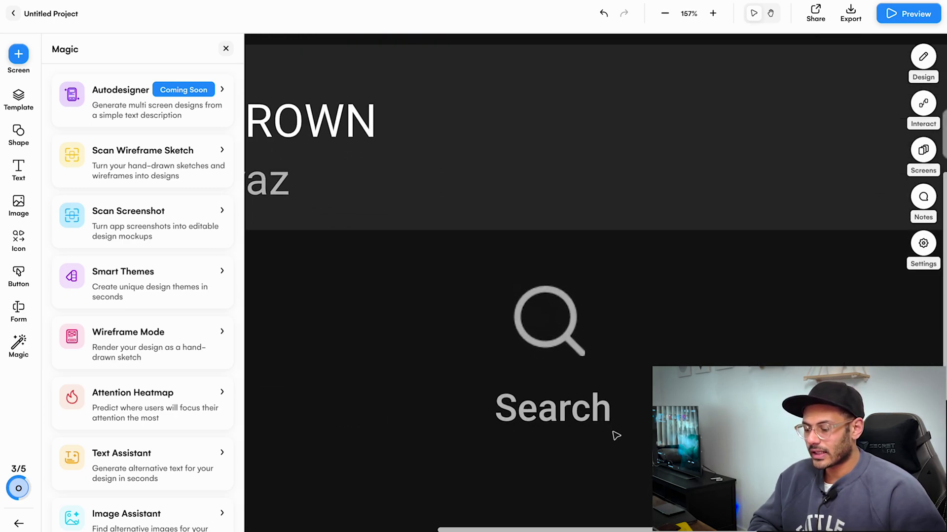
scroll(475, 412, up, 3)
scroll(474, 411, down, 6)
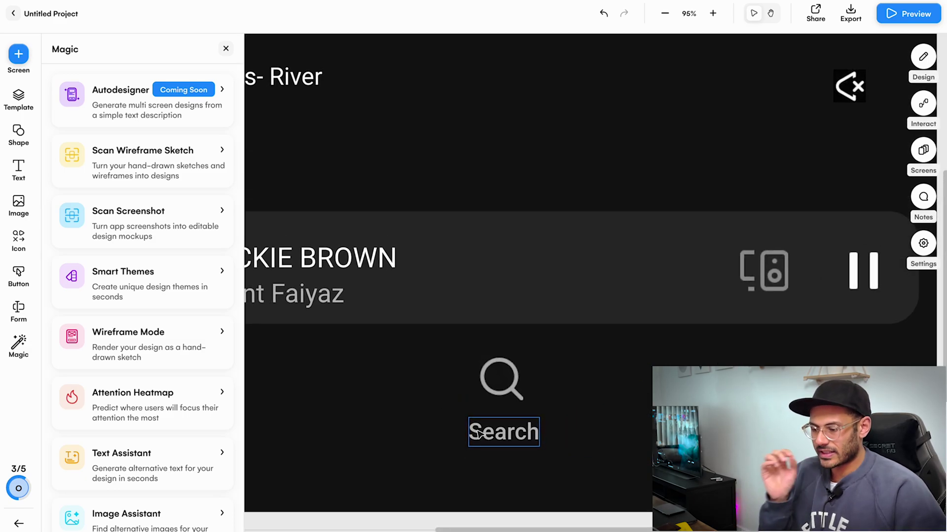
scroll(478, 434, down, 4)
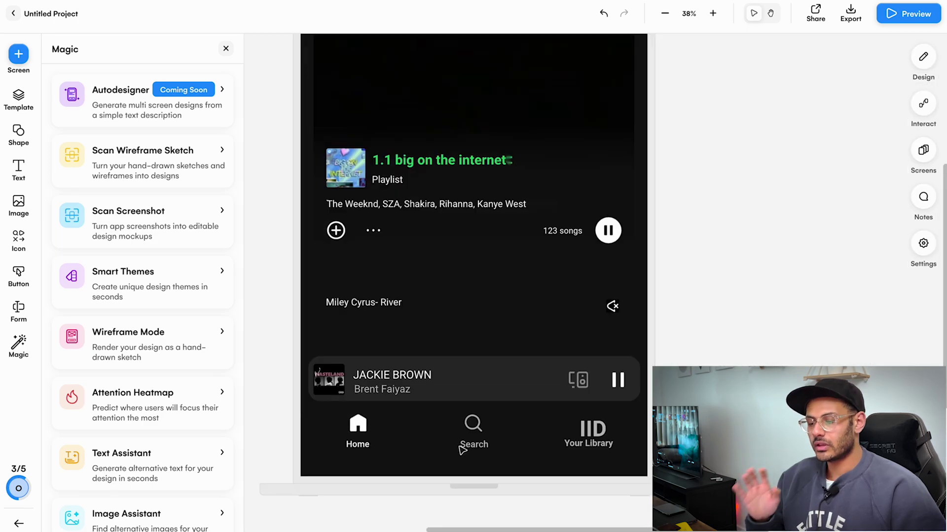
scroll(462, 449, down, 3)
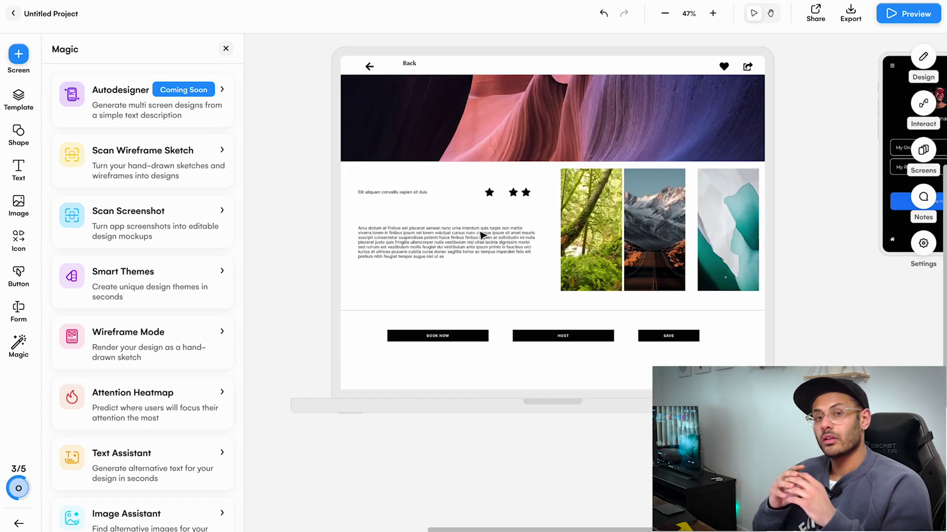
click(482, 236)
scroll(481, 237, up, 3)
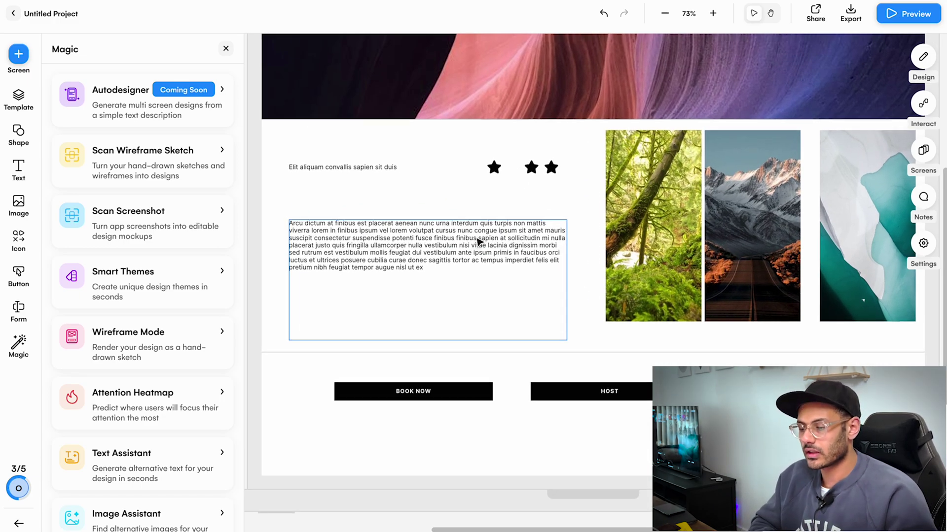
scroll(479, 241, down, 4)
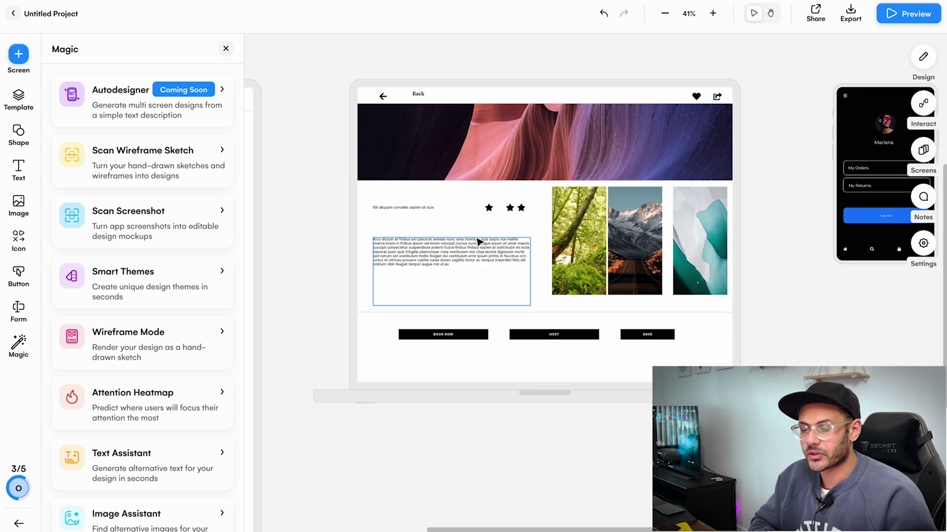
scroll(479, 241, left, 5)
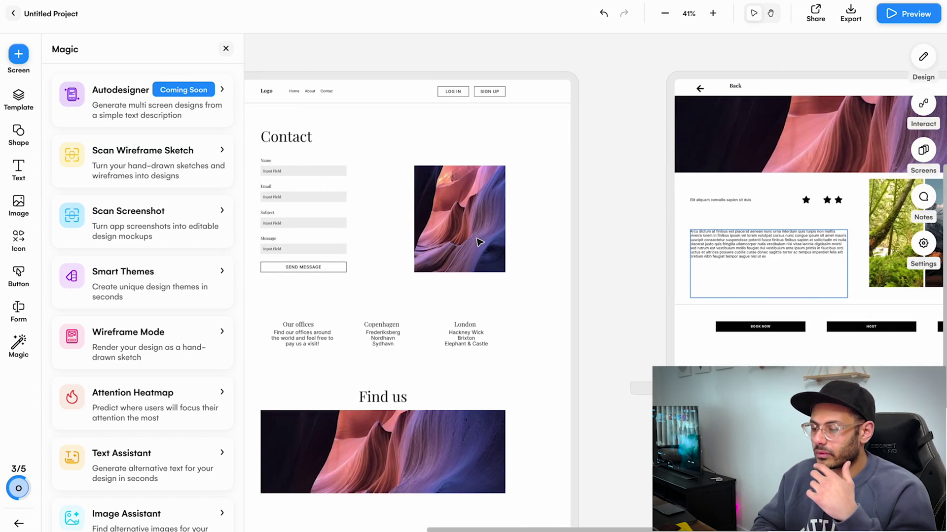
click(479, 241)
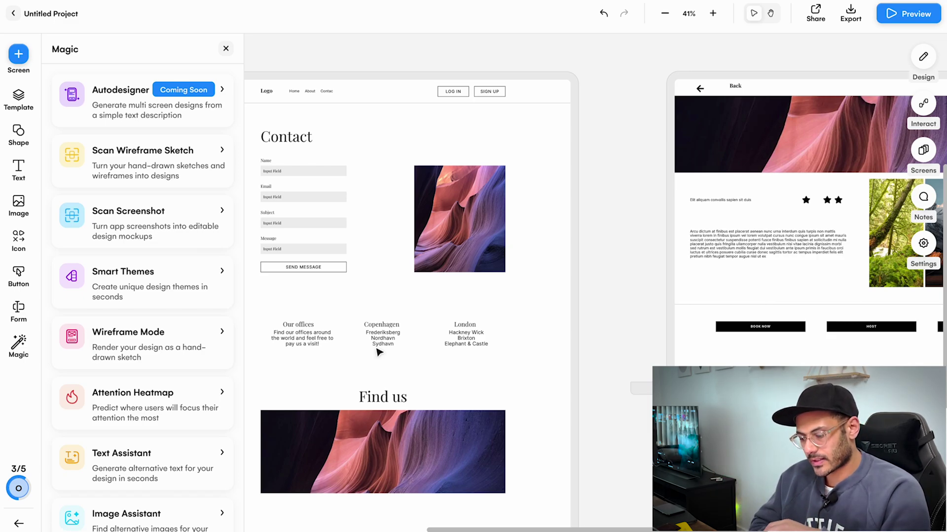
Step: Select the Our offices paragraph and generate three successive Text Assistant rewordings
scroll(378, 352, up, 5)
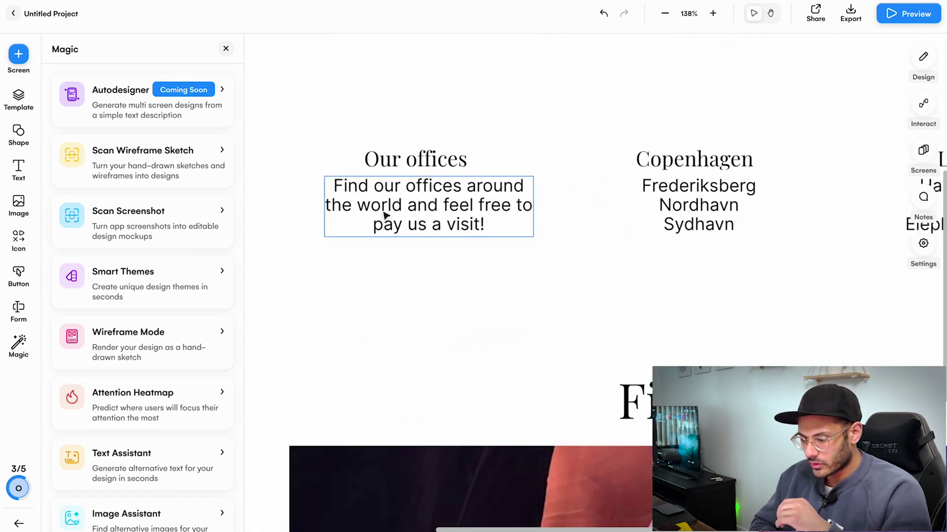
scroll(389, 212, up, 2)
click(414, 205)
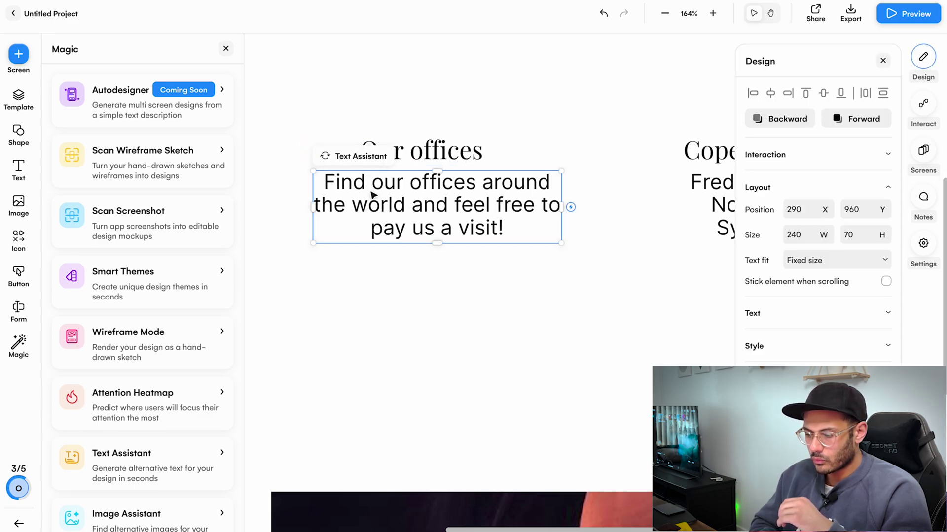
click(354, 156)
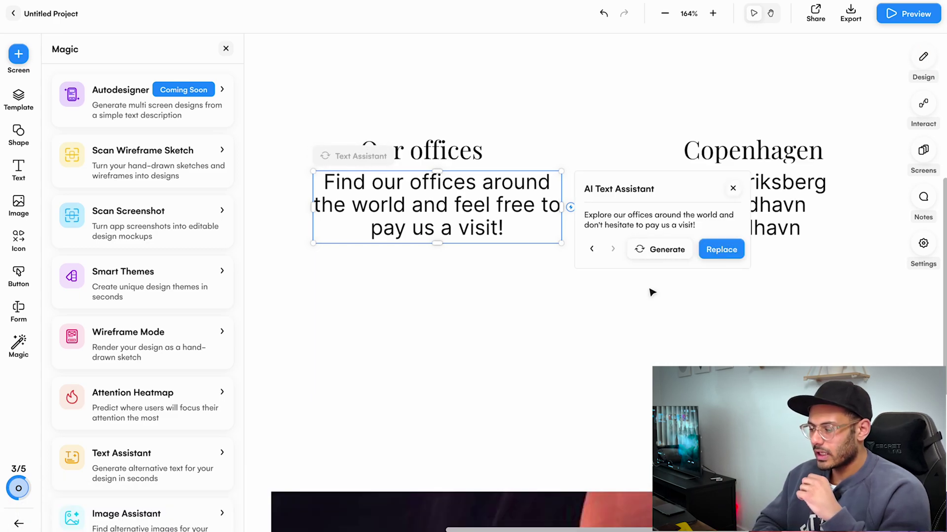
click(666, 255)
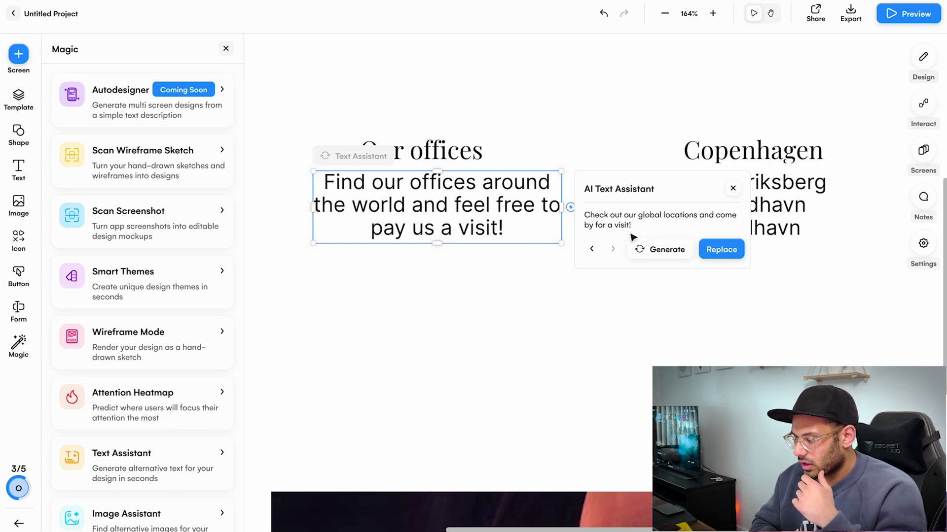
click(655, 251)
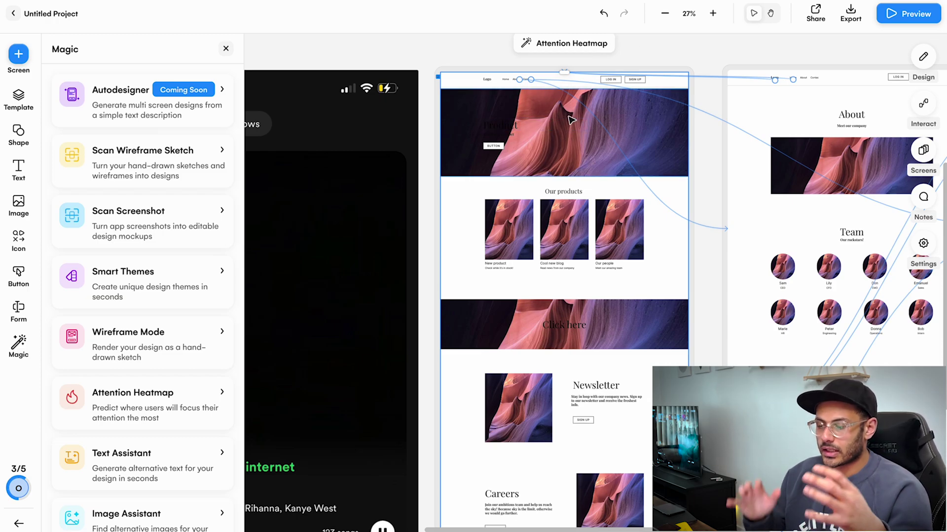
Step: Run Attention Heatmap on the landing page screen
click(546, 48)
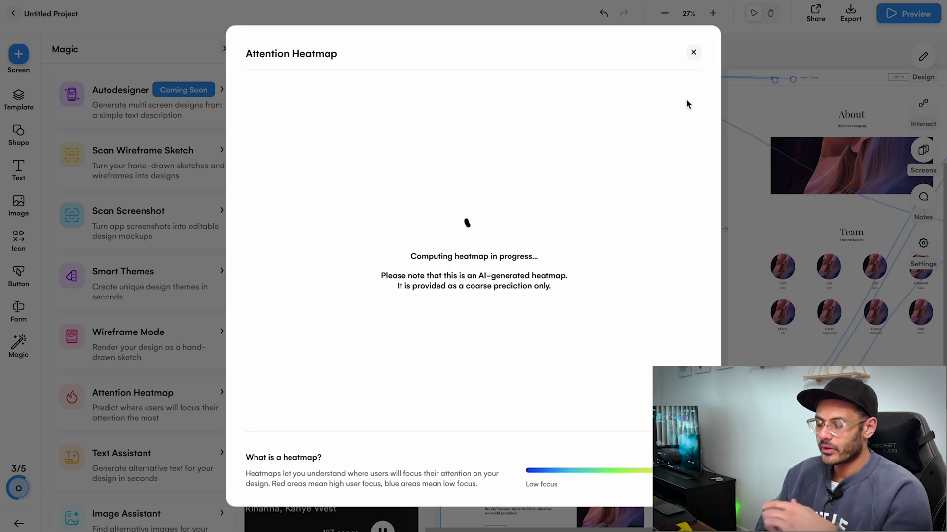